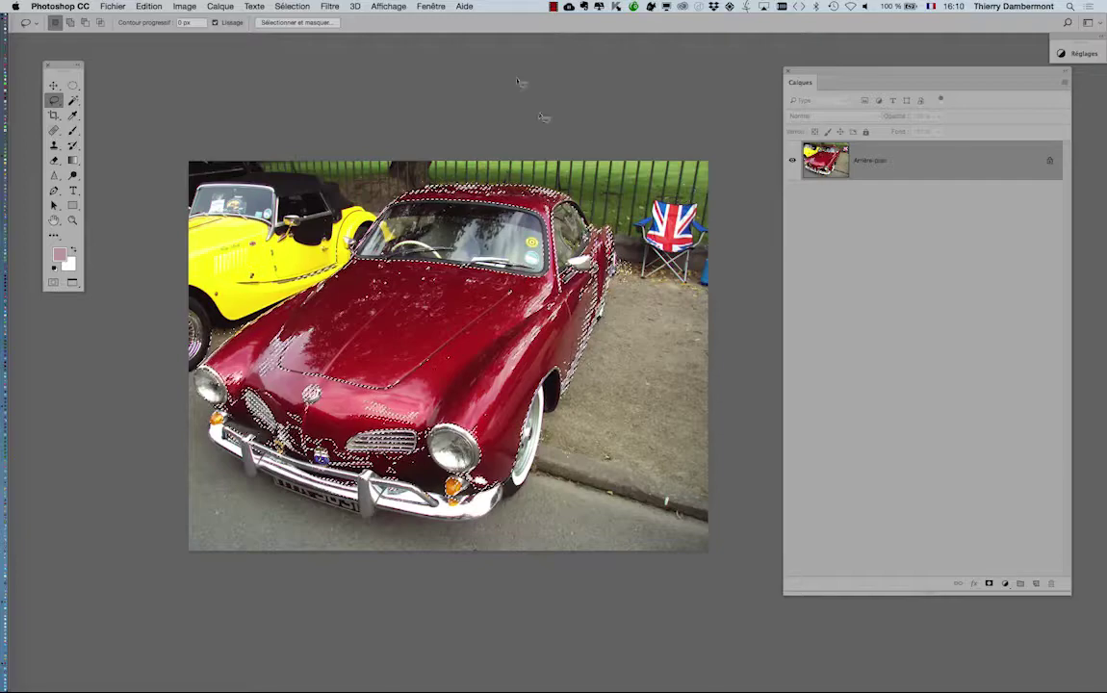
Step: Switch from the car photo to the motif horloges répété 4000-4000px.psd document via the Fenêtre menu
{"action": "left_click", "coordinate": [432, 6]}
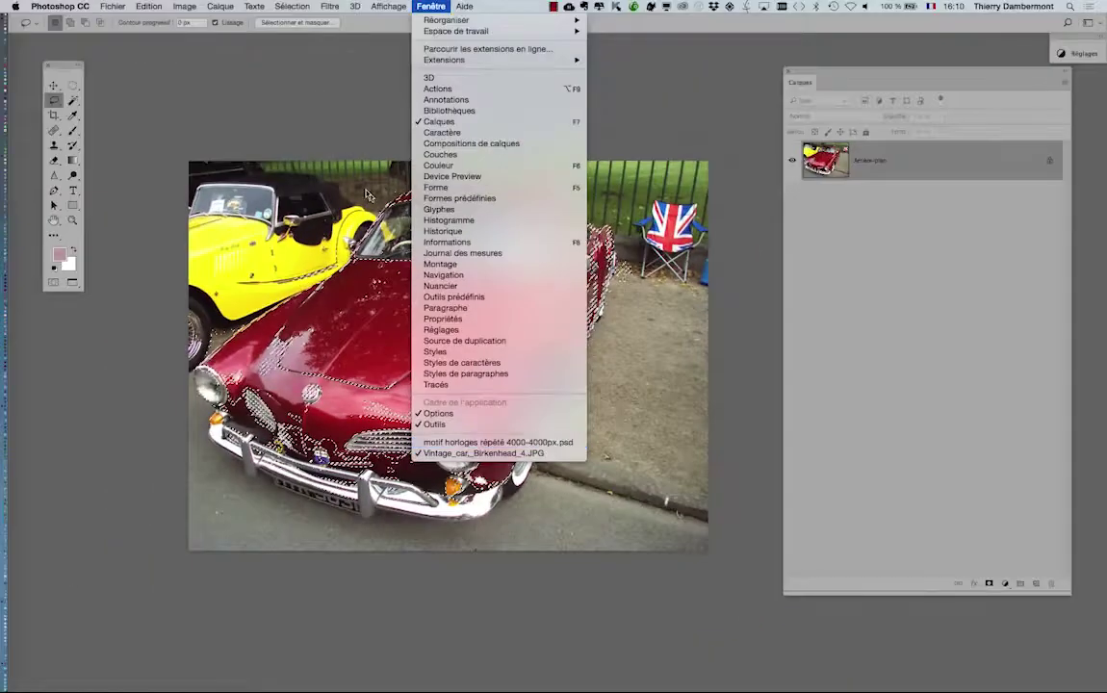
{"action": "left_click", "coordinate": [332, 154]}
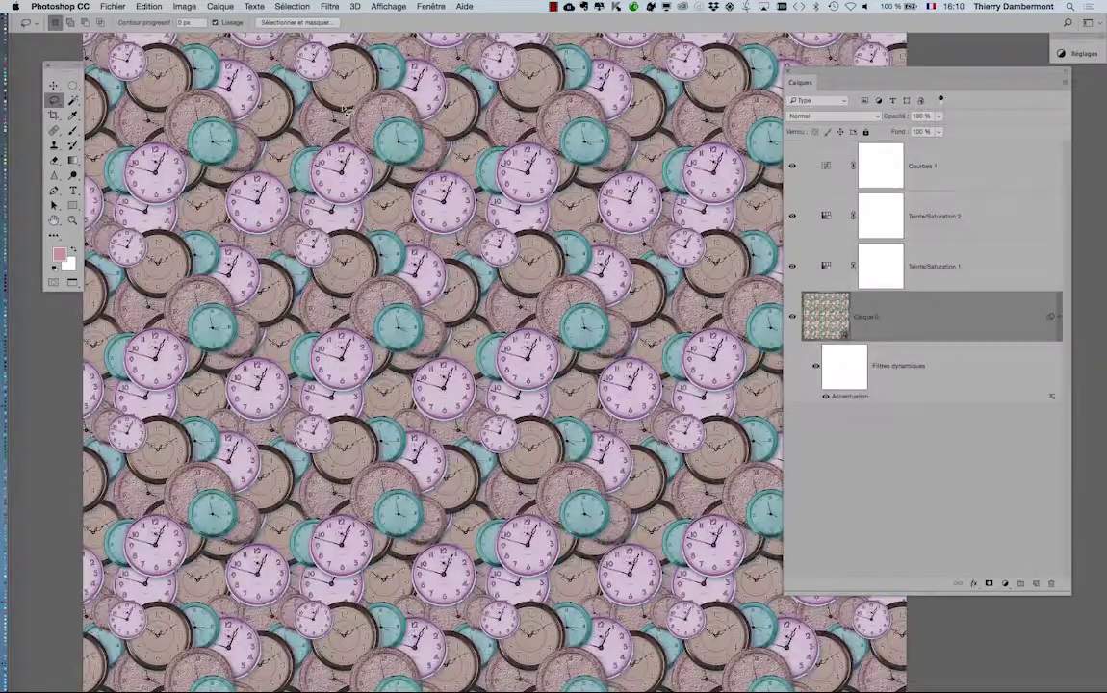
Step: Fit and select the whole pattern canvas, then toggle the Courbes and Teinte/Saturation layers off and on
{"action": "key", "text": "ctrl+minus"}
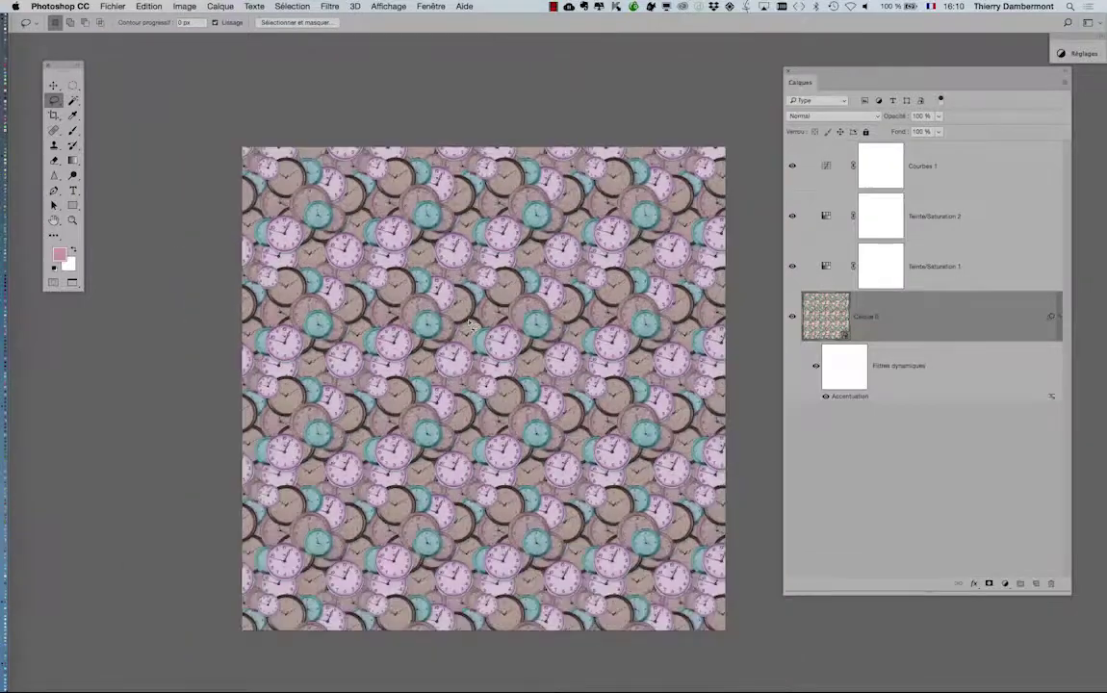
{"action": "left_click_drag", "start_coordinate": [439, 298], "coordinate": [374, 281]}
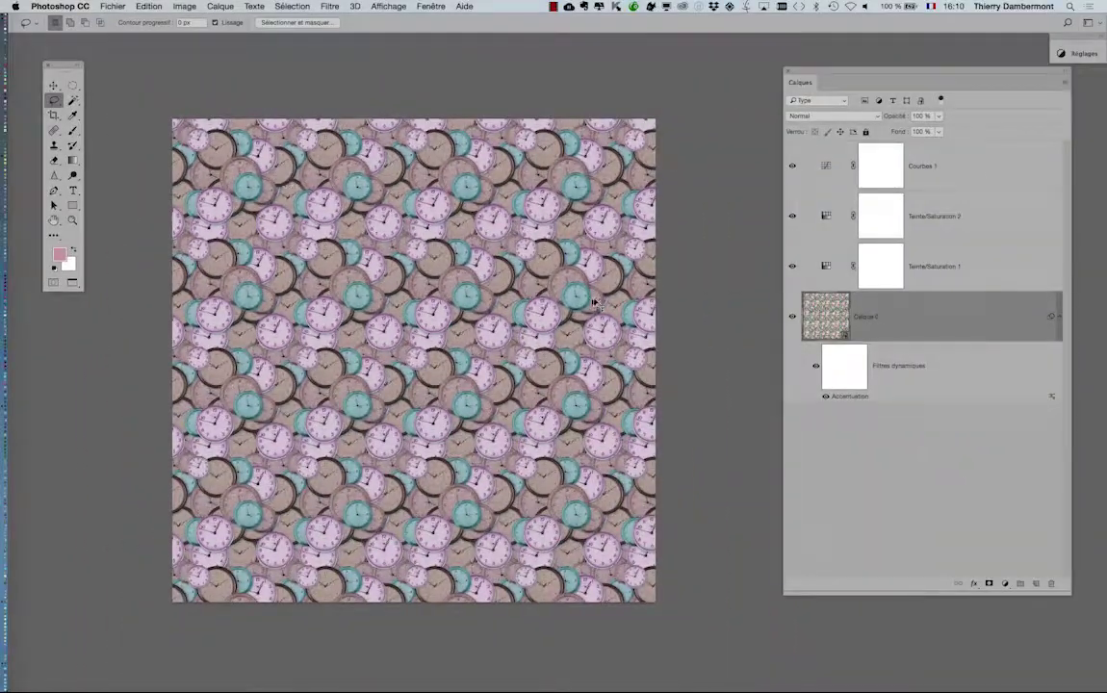
{"action": "left_click", "coordinate": [292, 6]}
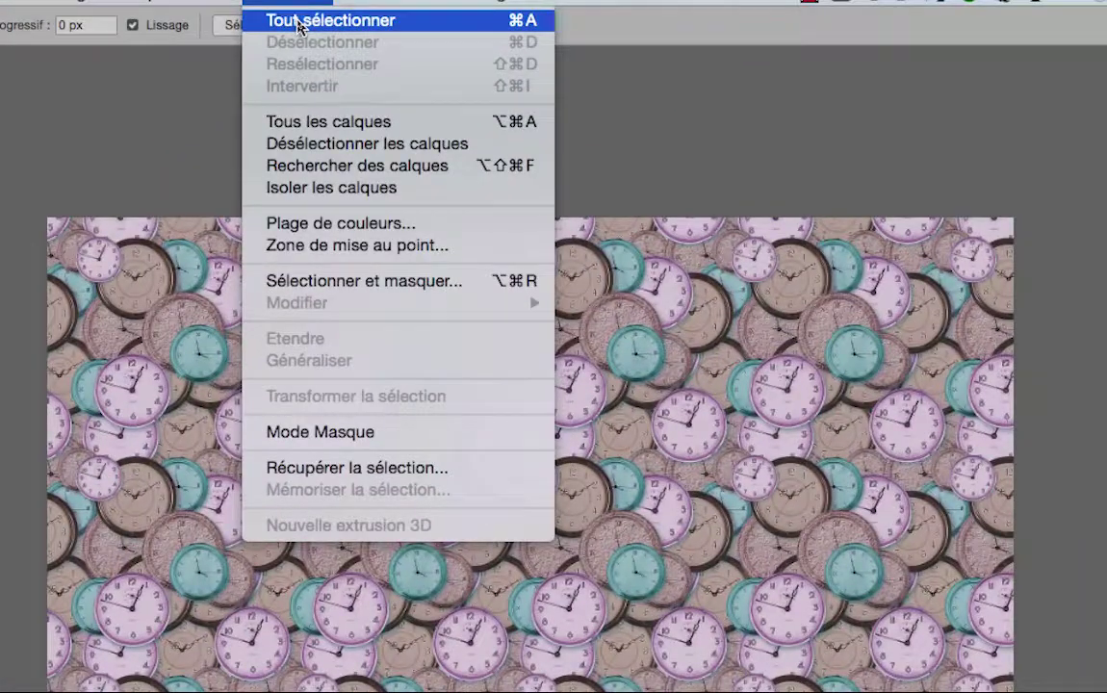
{"action": "left_click", "coordinate": [298, 23]}
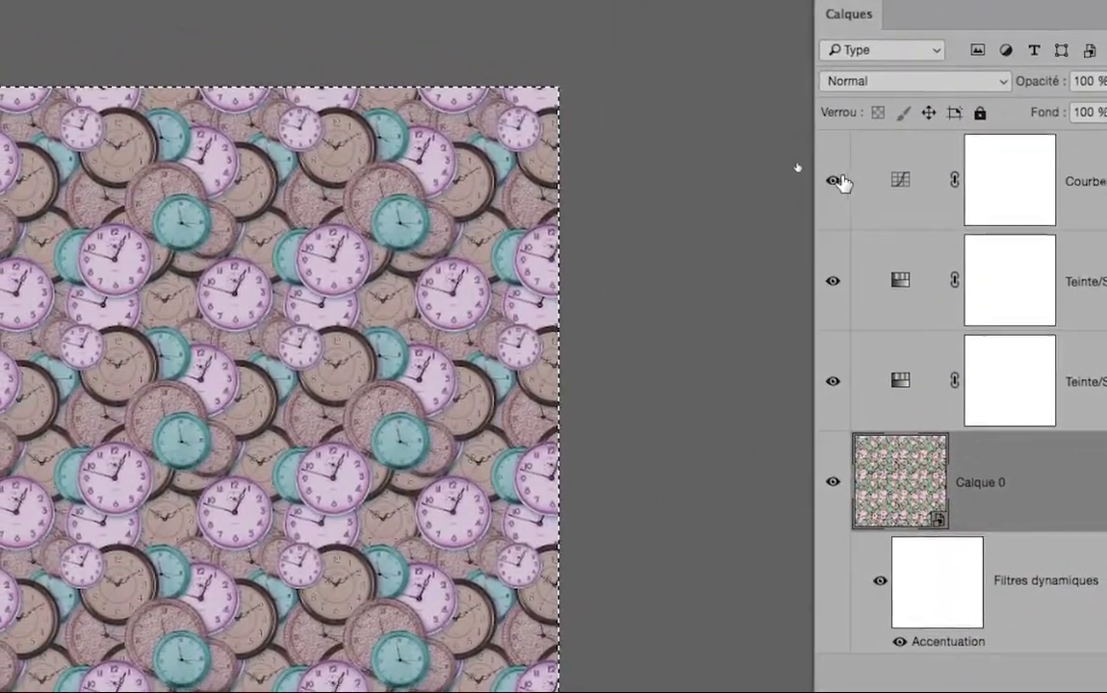
{"action": "left_click_drag", "start_coordinate": [840, 183], "coordinate": [838, 385]}
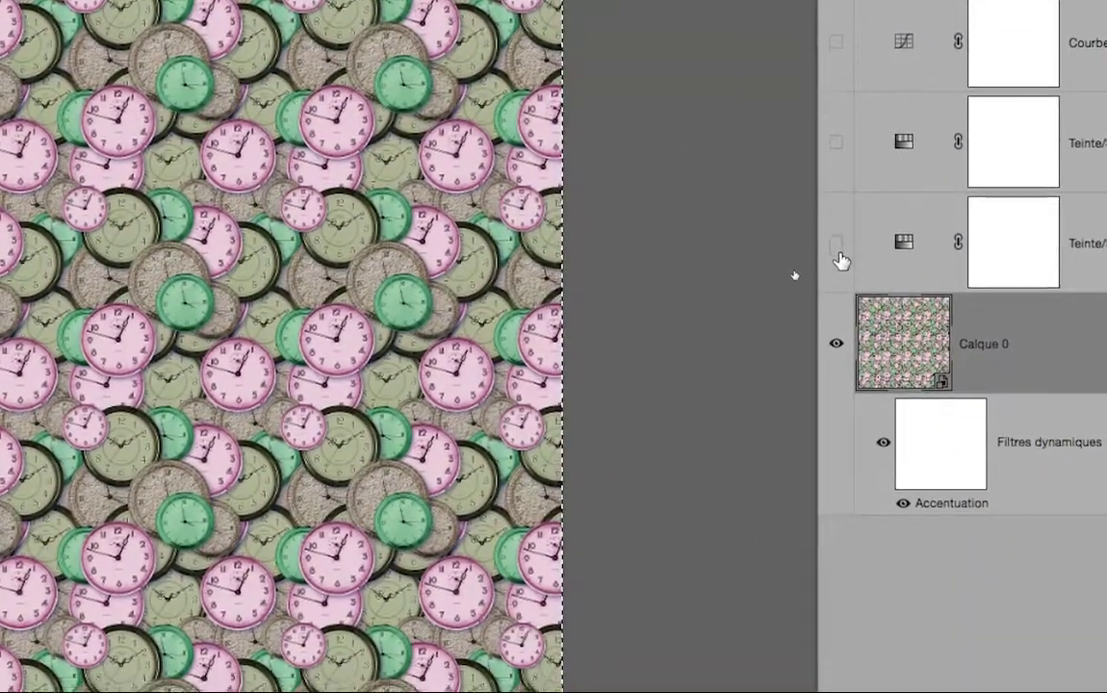
{"action": "left_click_drag", "start_coordinate": [836, 246], "coordinate": [835, 44]}
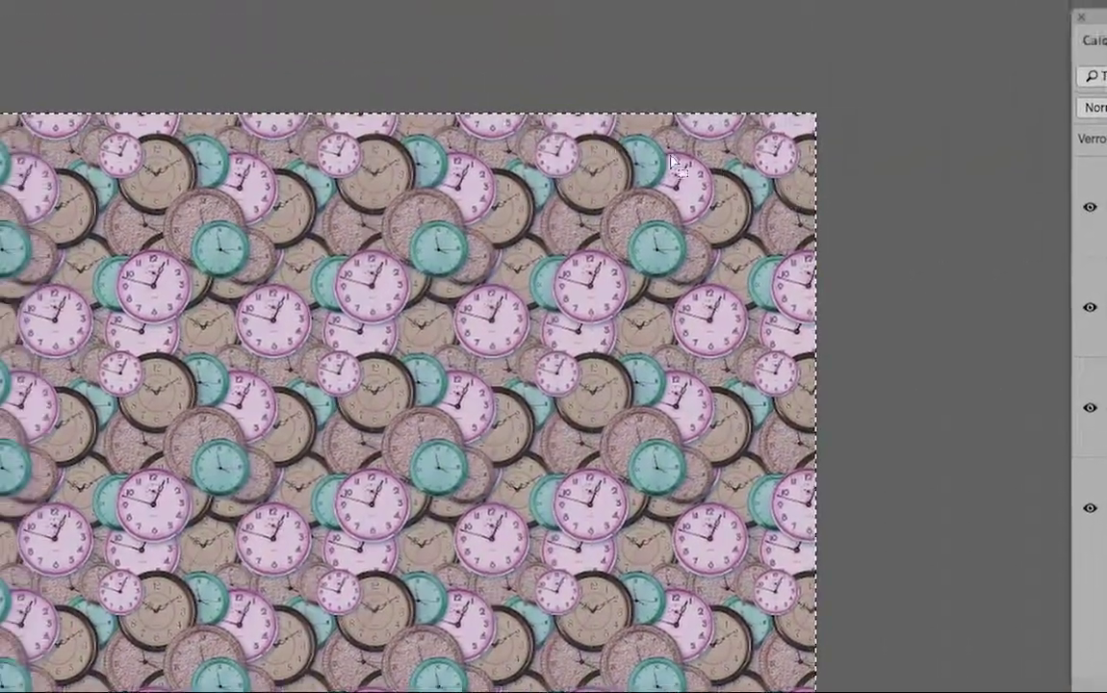
Step: Copy the clock pattern with Copier avec fusion and return to Vintage_car,_Birkenhead_4.JPG
{"action": "left_click", "coordinate": [292, 13]}
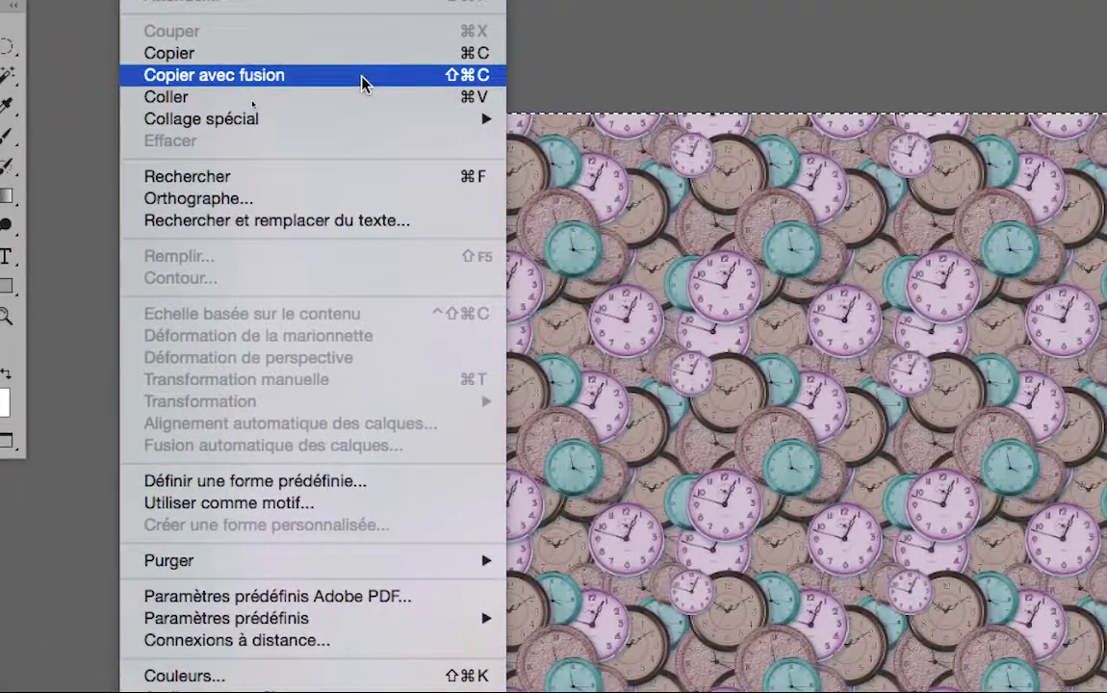
{"action": "left_click", "coordinate": [364, 92]}
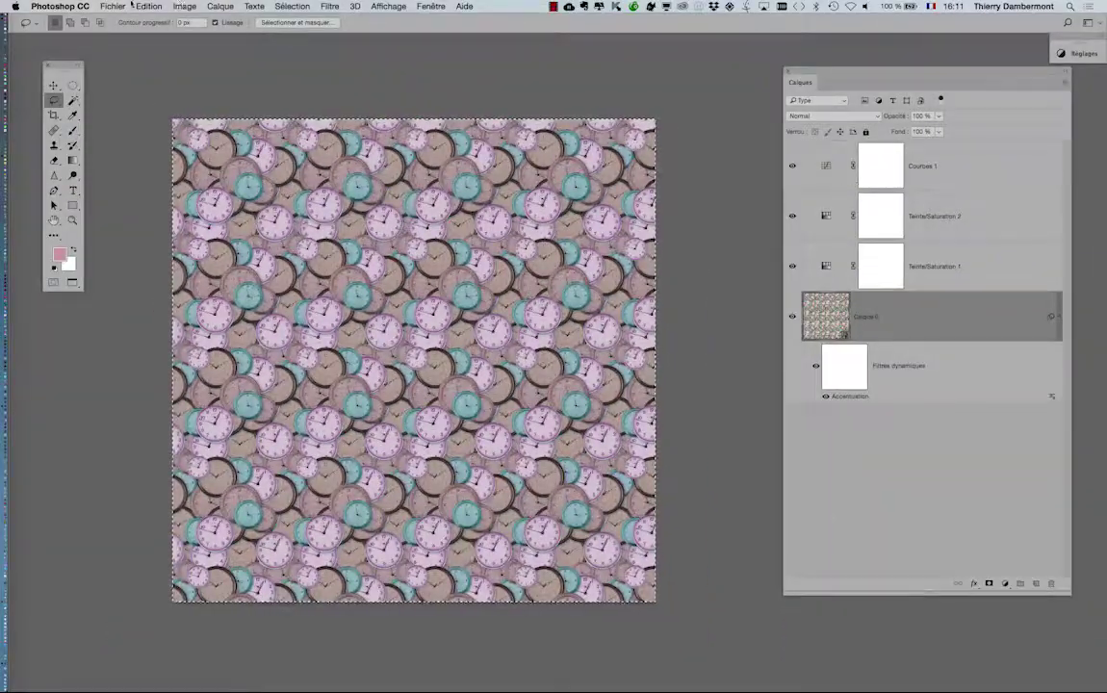
{"action": "left_click", "coordinate": [132, 6]}
{"action": "left_click", "coordinate": [177, 101]}
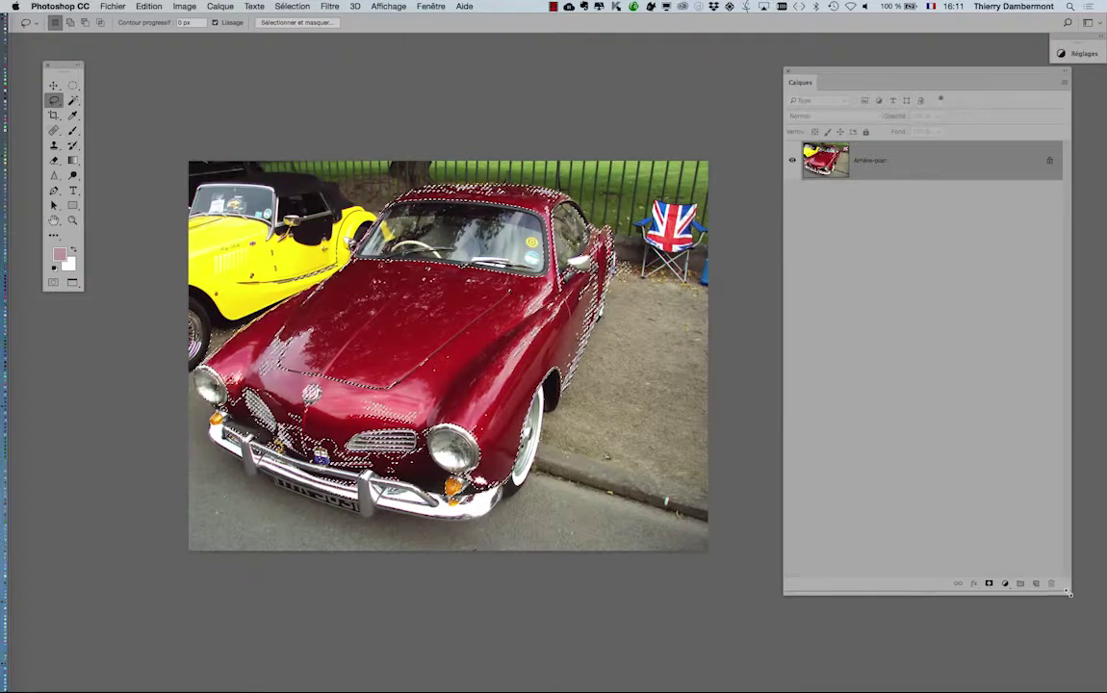
Step: Shrink the Calques panel and paste the clock pattern into the car selection with Coller dedans
{"action": "left_click_drag", "start_coordinate": [1068, 593], "coordinate": [1013, 401]}
{"action": "mouse_move", "coordinate": [895, 75]}
{"action": "left_mouse_down"}
{"action": "mouse_move", "coordinate": [862, 102]}
{"action": "mouse_move", "coordinate": [863, 133]}
{"action": "left_mouse_up"}
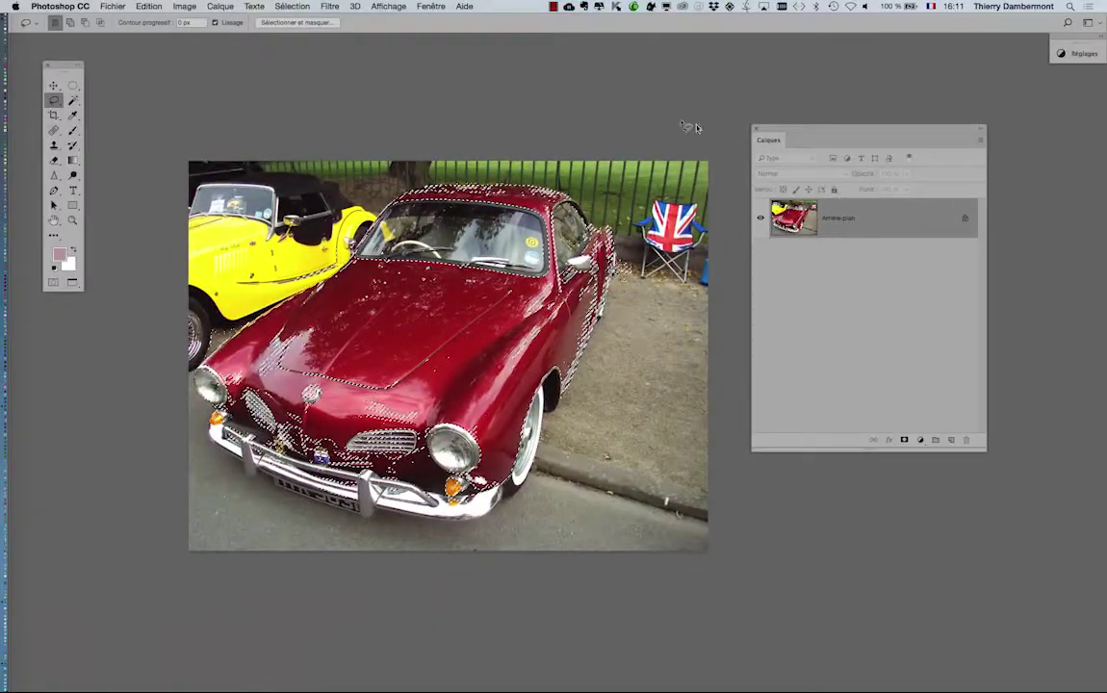
{"action": "left_click", "coordinate": [150, 6]}
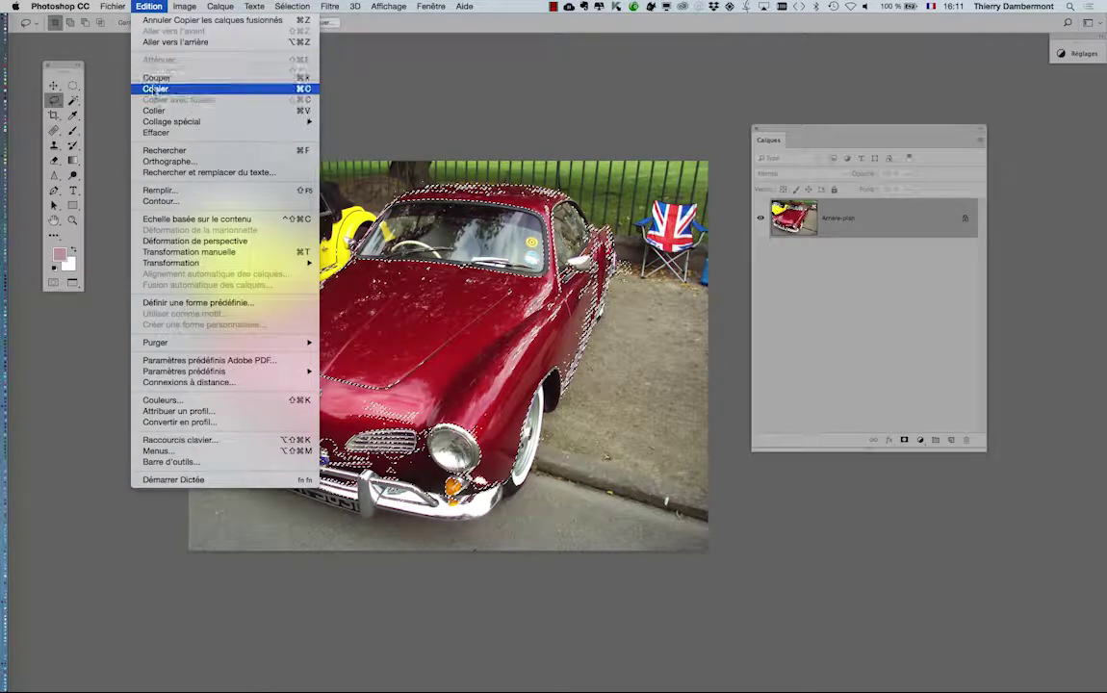
{"action": "mouse_move", "coordinate": [77, 104]}
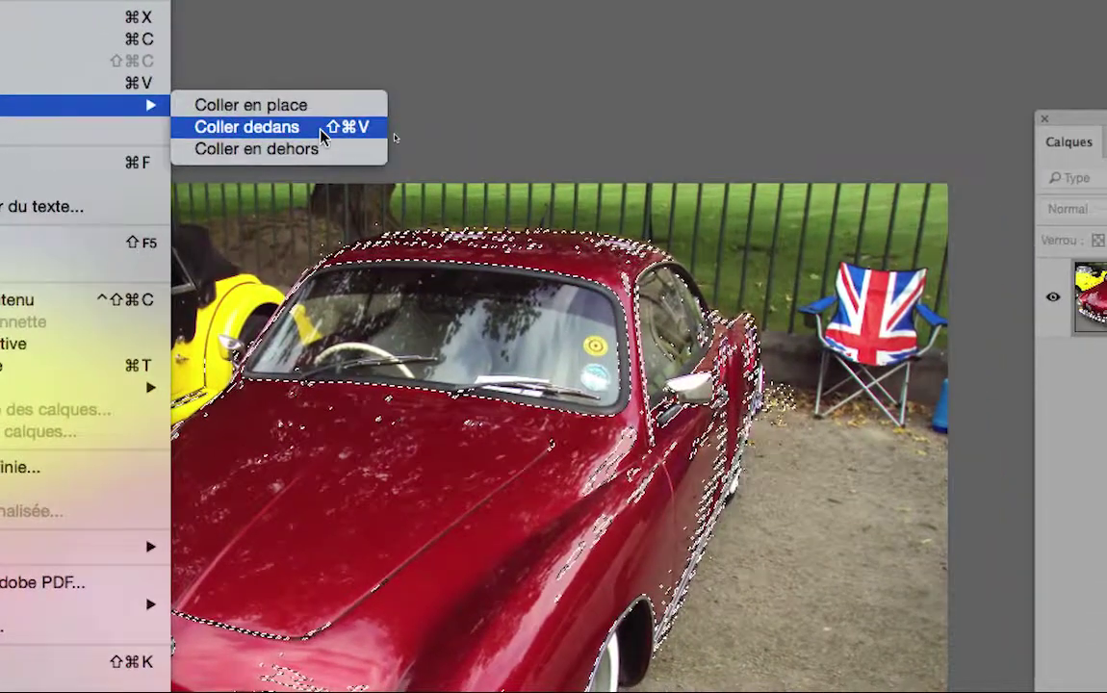
{"action": "left_click", "coordinate": [322, 133]}
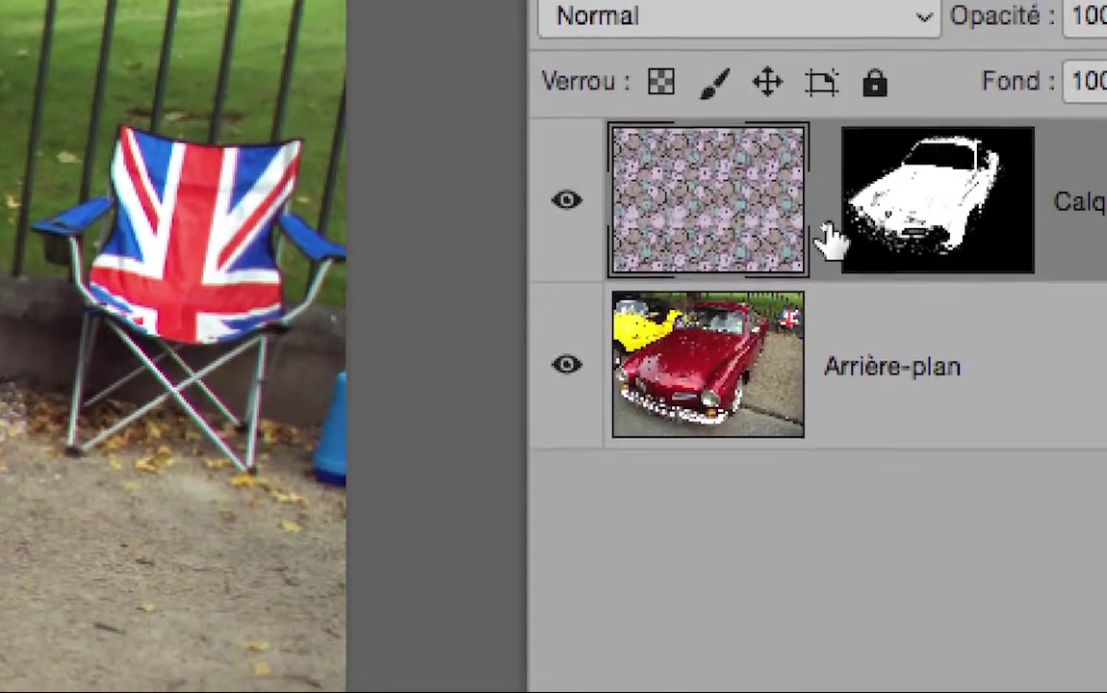
Step: Unlink Calque 1 from its car-shaped mask and target the clock pattern layer thumbnail
{"action": "left_click", "coordinate": [824, 223]}
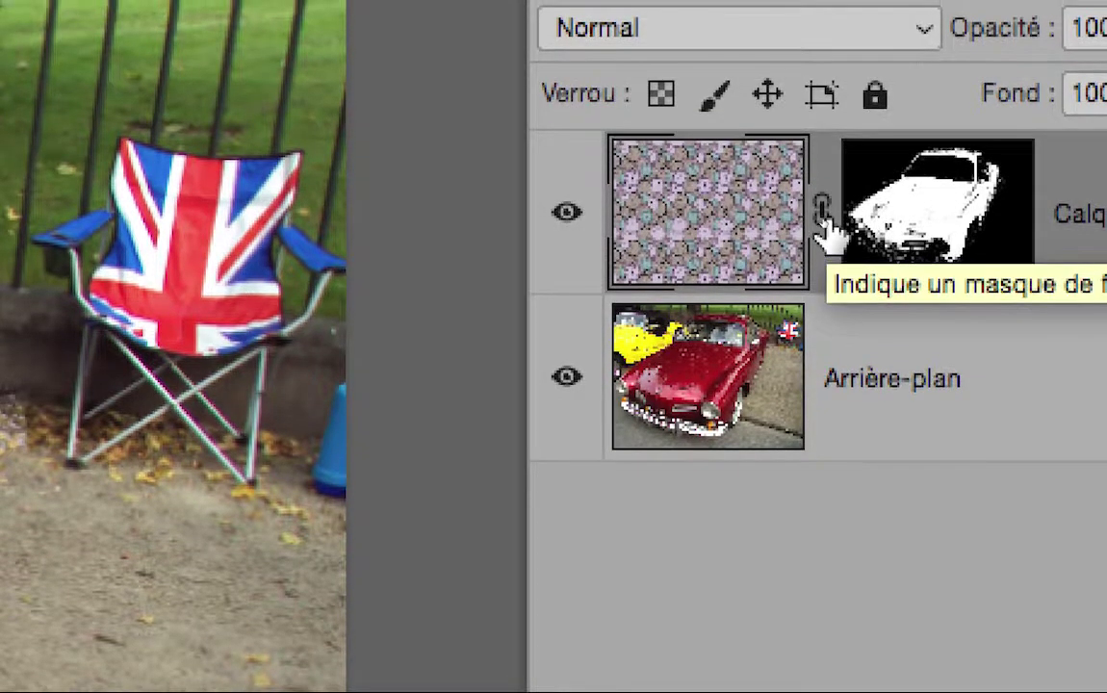
{"action": "left_click", "coordinate": [823, 214]}
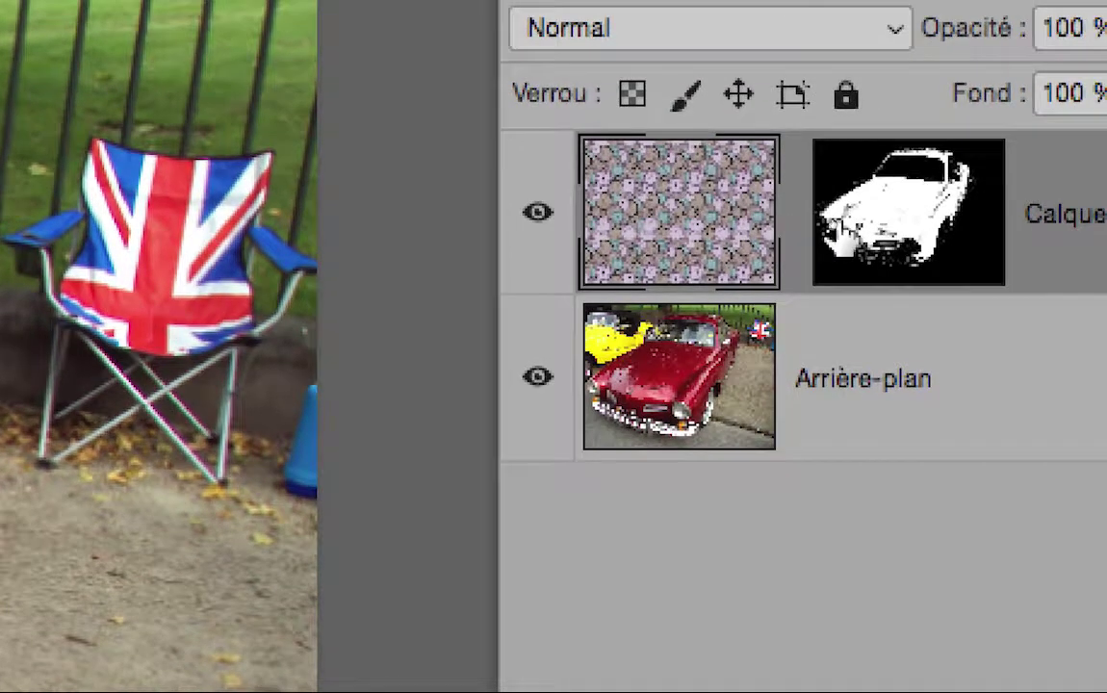
{"action": "left_click", "coordinate": [833, 229]}
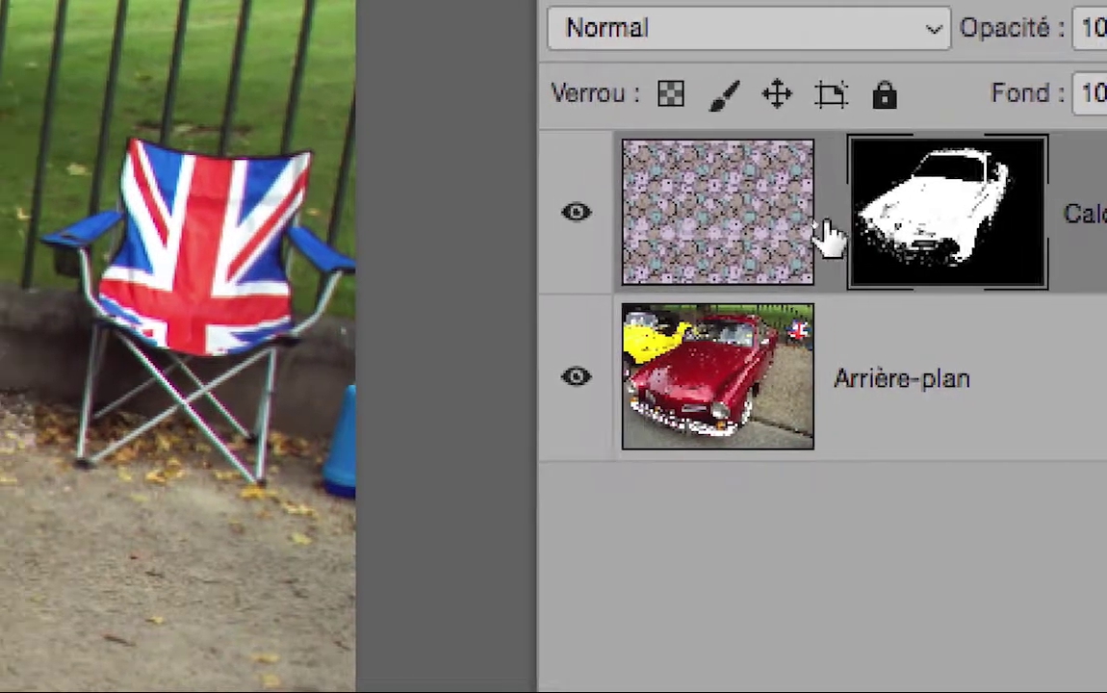
{"action": "left_click", "coordinate": [765, 232]}
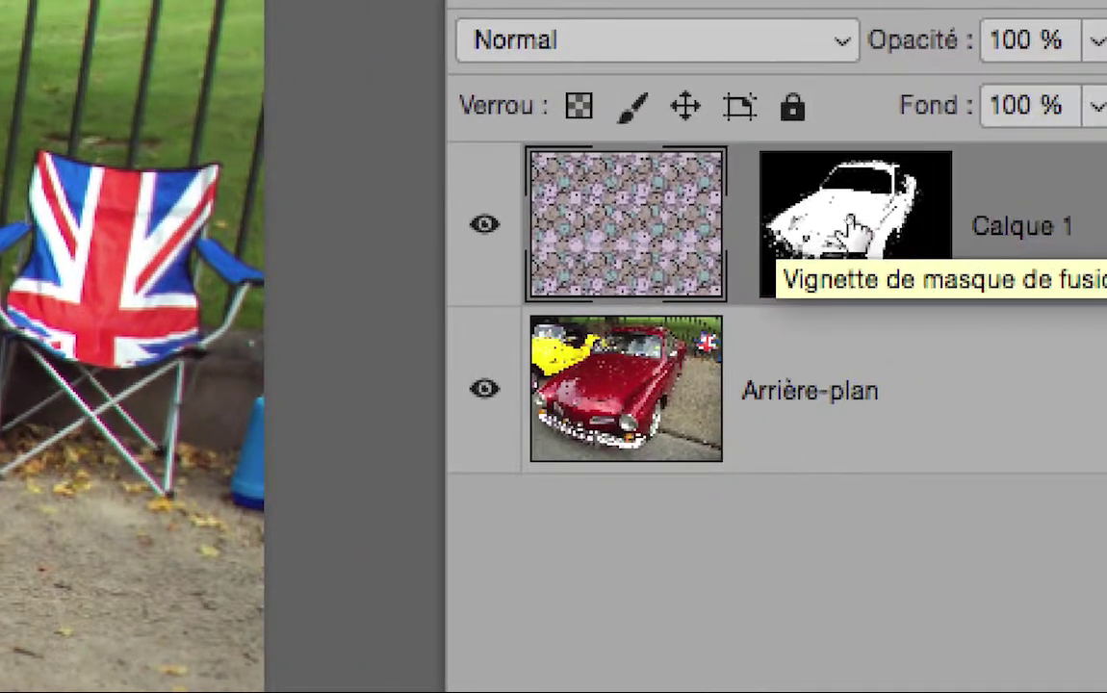
{"action": "left_click", "coordinate": [985, 219]}
{"action": "left_click", "coordinate": [799, 233]}
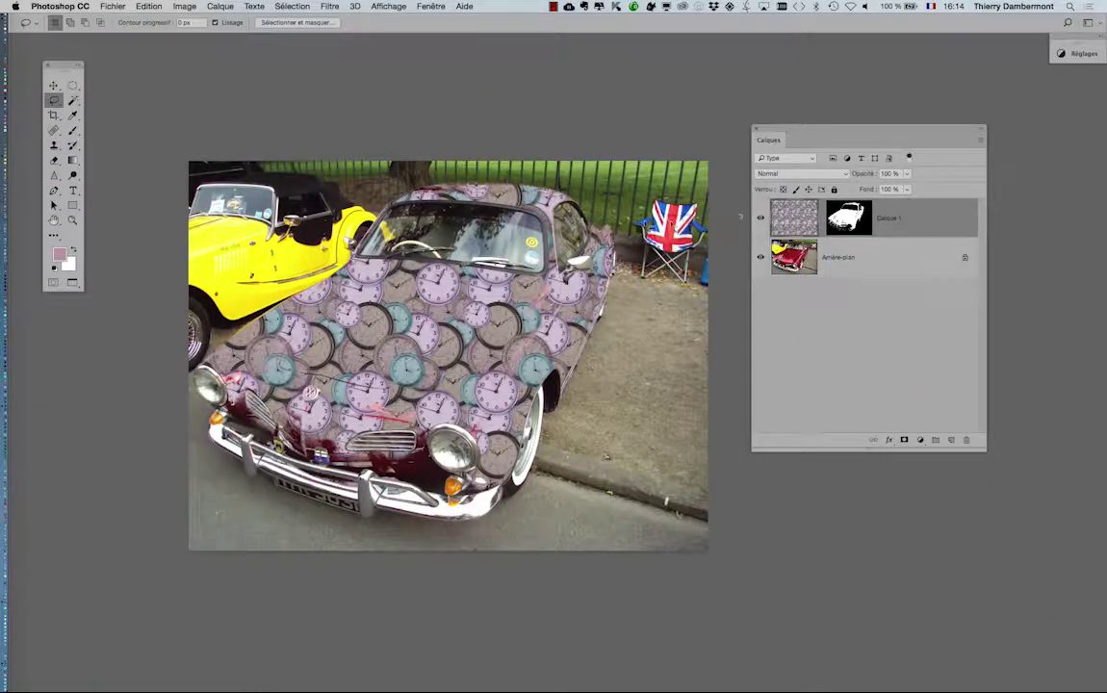
Step: Free Transform the clock pattern, shrinking it and rotating it to about -100°
{"action": "key", "text": "ctrl+t"}
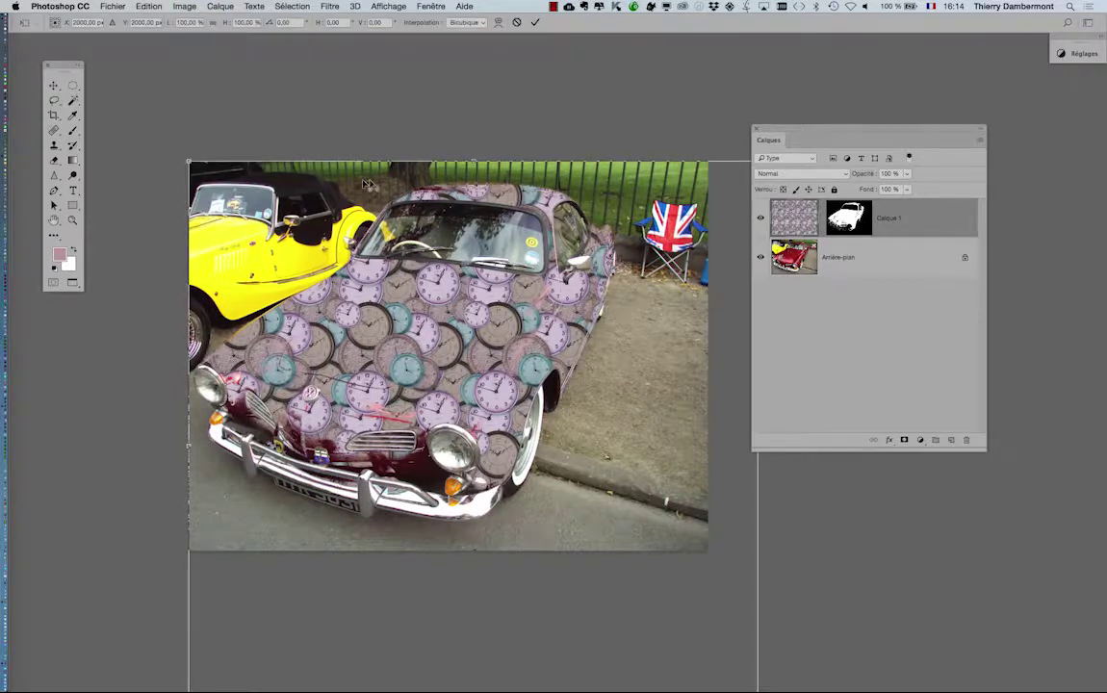
{"action": "key", "text": "ctrl+minus"}
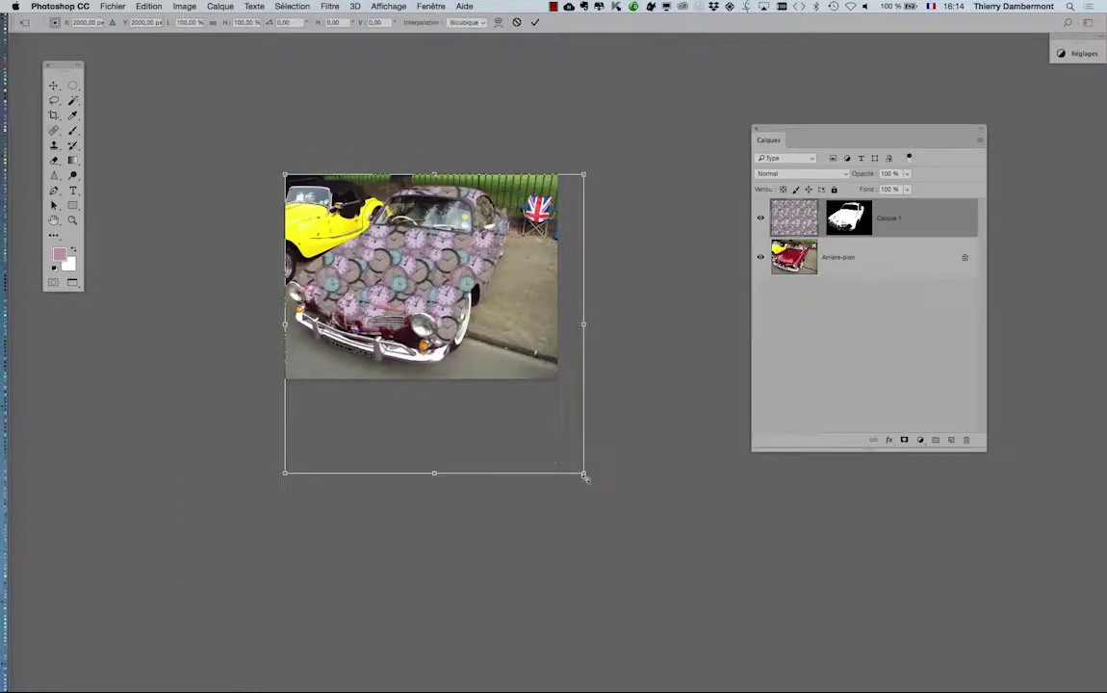
{"action": "mouse_move", "coordinate": [583, 473]}
{"action": "left_mouse_down"}
{"action": "mouse_move", "coordinate": [516, 405]}
{"action": "mouse_move", "coordinate": [659, 259]}
{"action": "left_mouse_up"}
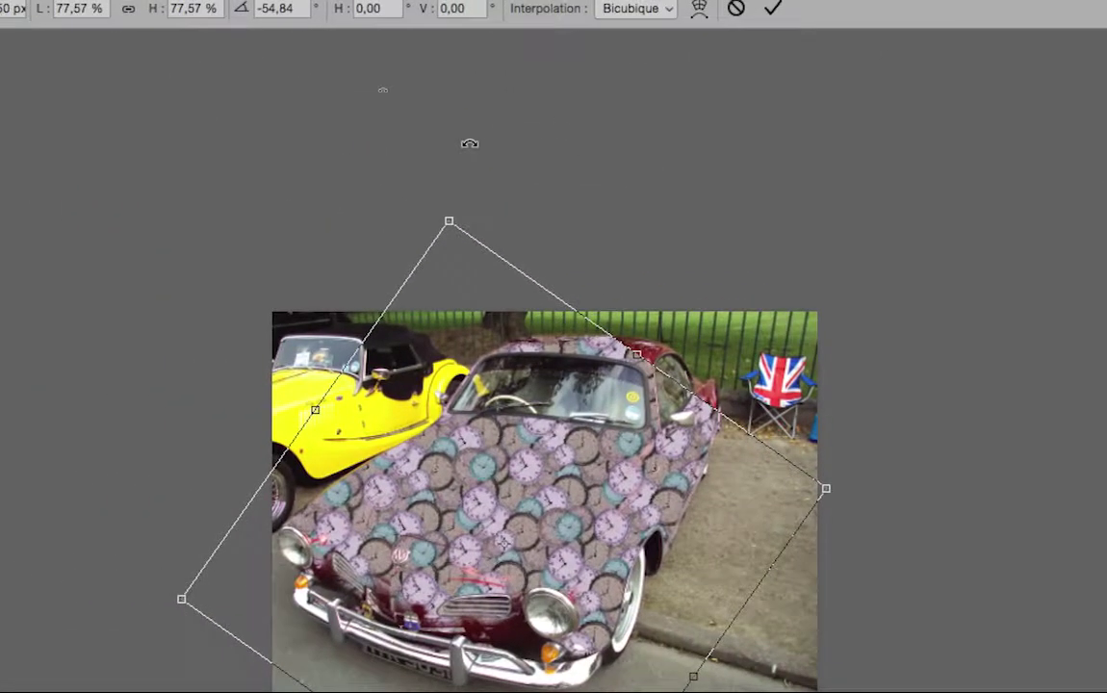
{"action": "mouse_move", "coordinate": [470, 143]}
{"action": "left_mouse_down"}
{"action": "mouse_move", "coordinate": [376, 210]}
{"action": "mouse_move", "coordinate": [313, 219]}
{"action": "left_mouse_up"}
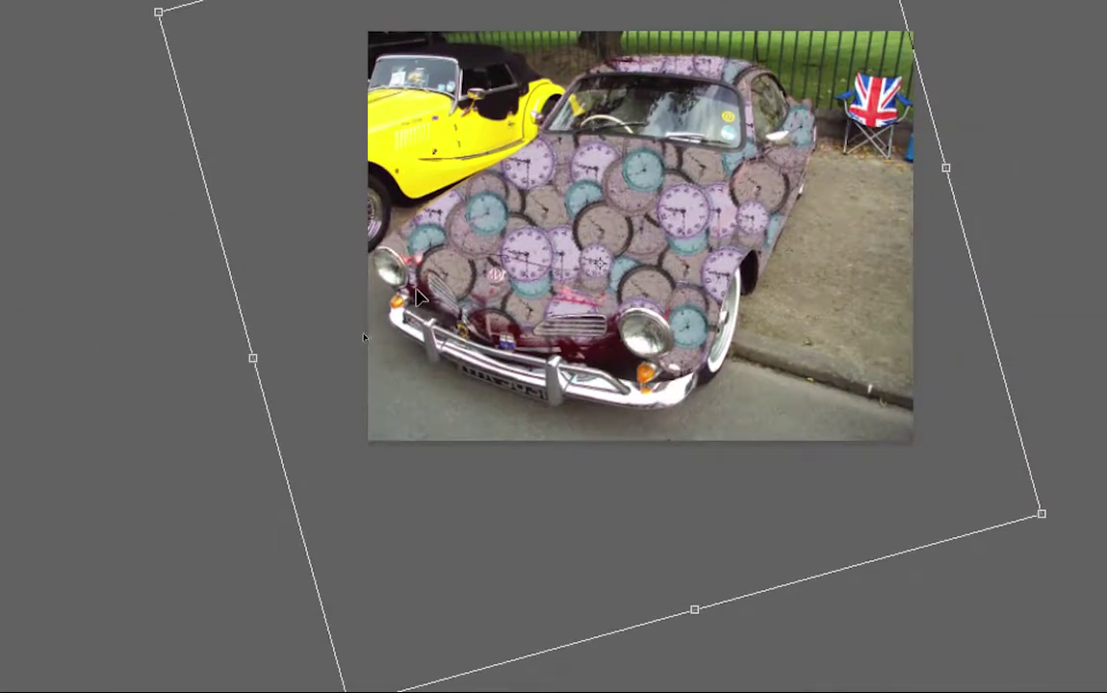
{"action": "scroll", "coordinate": [452, 314], "scroll_direction": "up", "scroll_amount": 5}
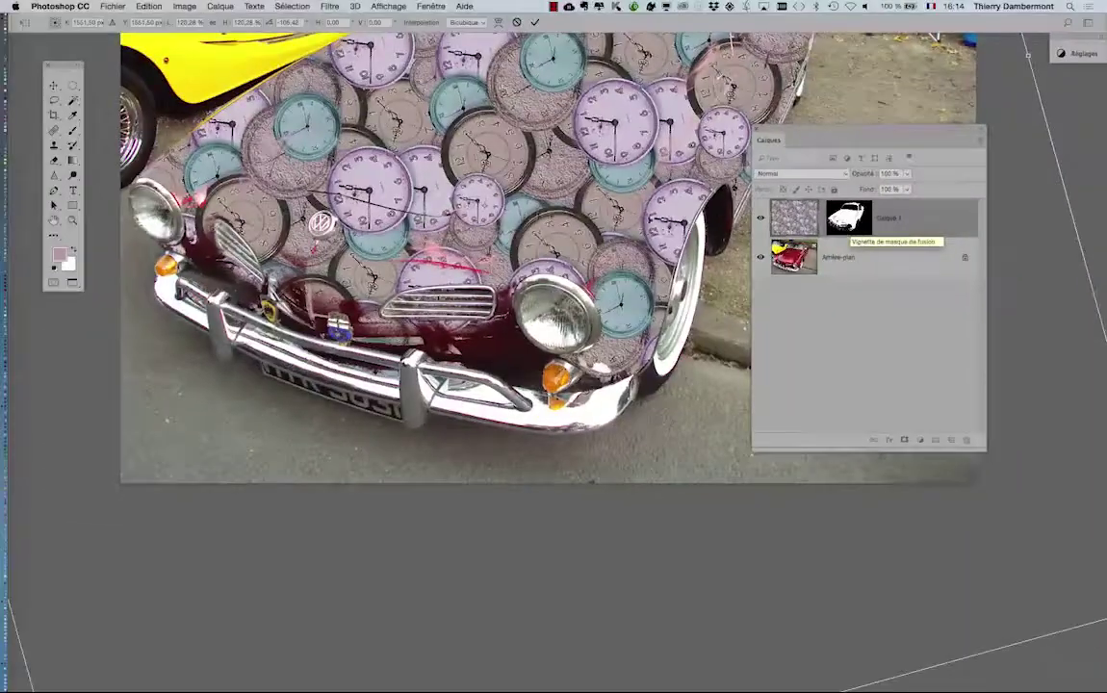
Step: Resume the transform and enlarge the pattern to 164.95%, rotated −160.87°
{"action": "key", "text": "ctrl+t"}
{"action": "scroll", "coordinate": [496, 262], "scroll_direction": "down", "scroll_amount": 1}
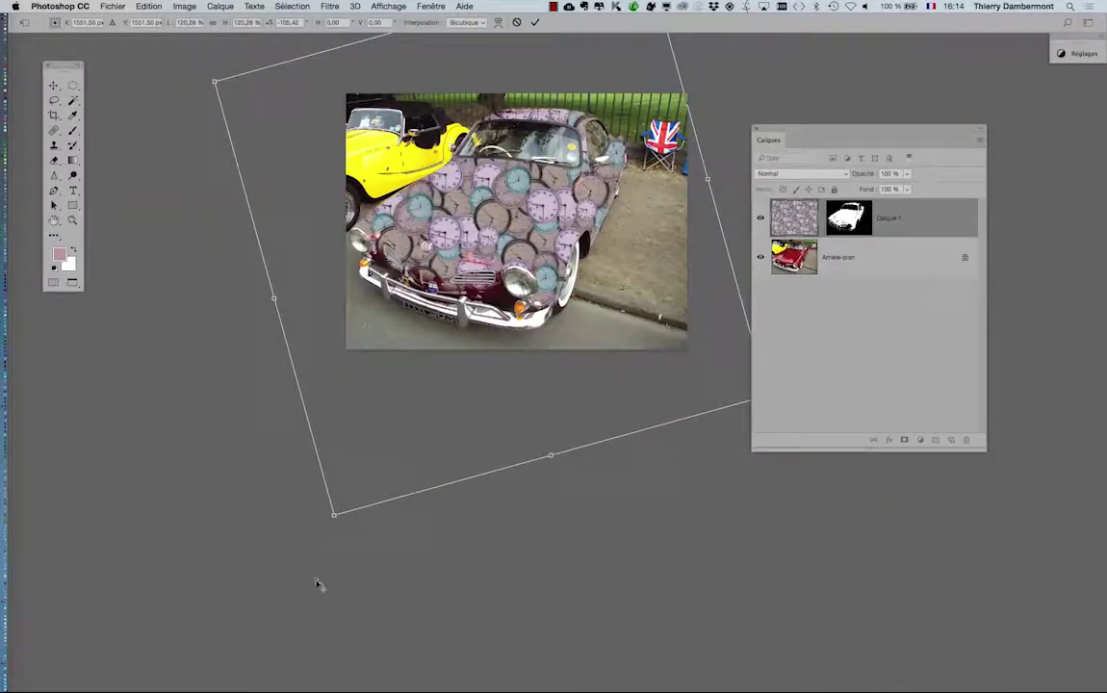
{"action": "left_click_drag", "start_coordinate": [459, 334], "coordinate": [388, 417]}
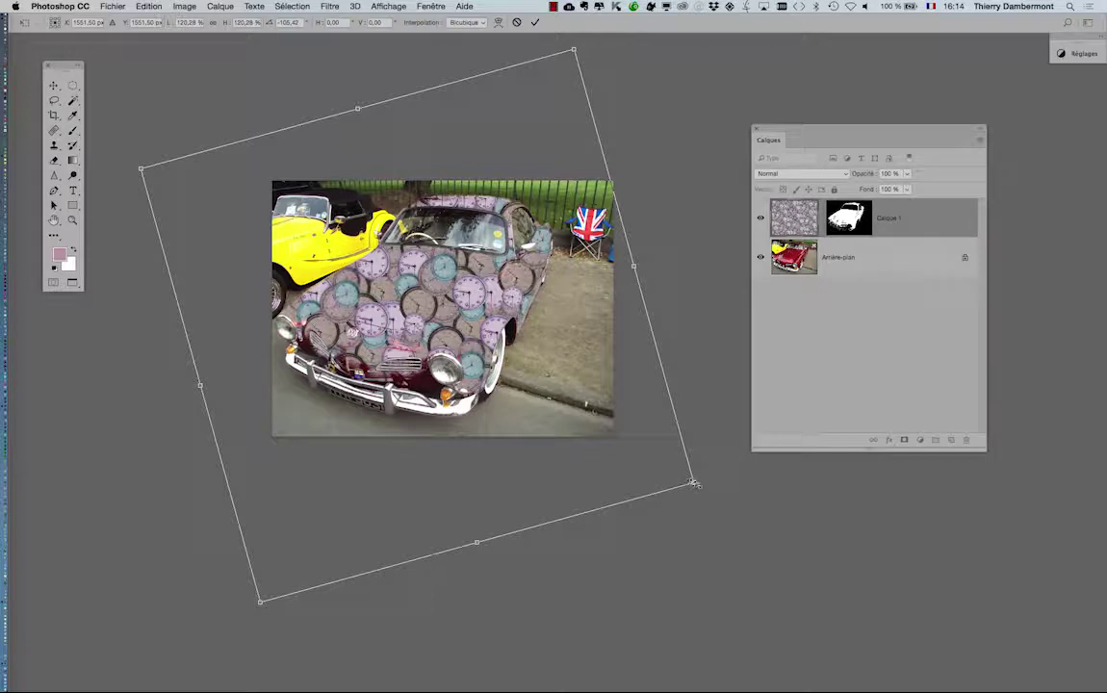
{"action": "left_click_drag", "start_coordinate": [693, 483], "coordinate": [805, 527]}
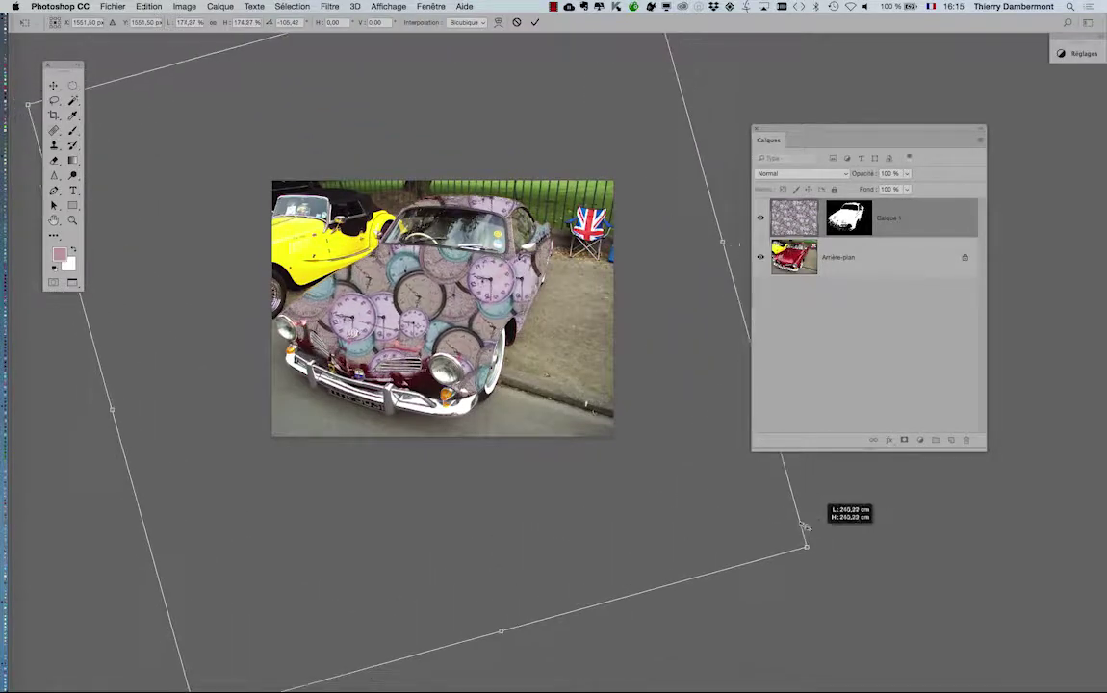
{"action": "mouse_move", "coordinate": [805, 526]}
{"action": "left_mouse_down"}
{"action": "mouse_move", "coordinate": [795, 522]}
{"action": "mouse_move", "coordinate": [758, 163]}
{"action": "left_mouse_up"}
{"action": "scroll", "coordinate": [411, 285], "scroll_direction": "up", "scroll_amount": 2}
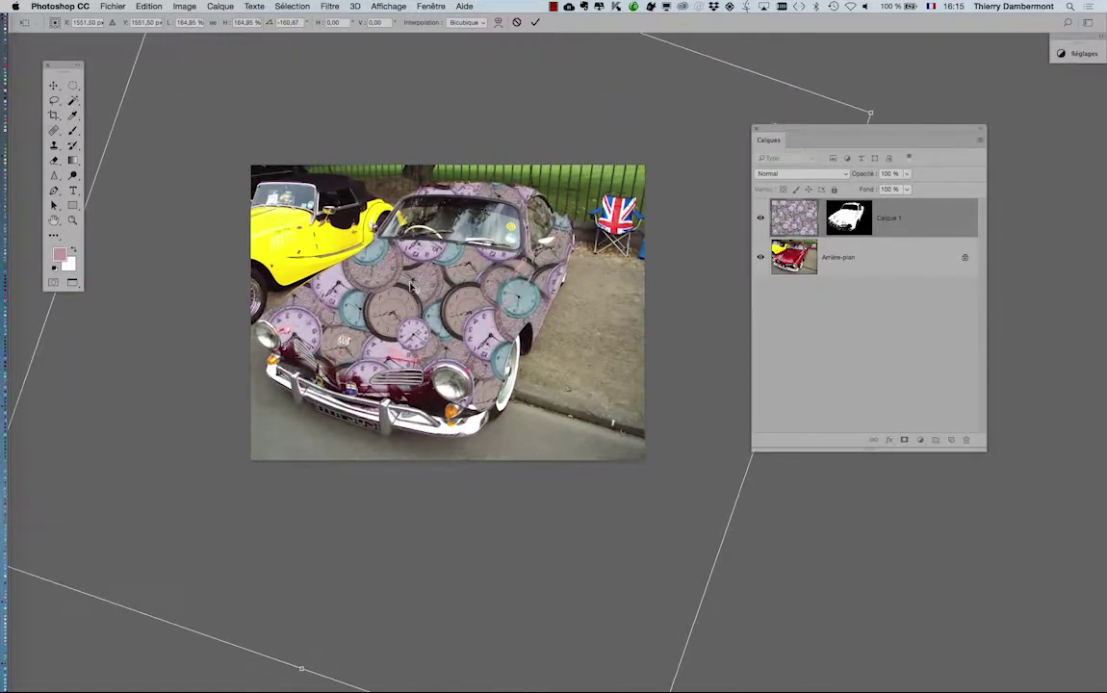
{"action": "scroll", "coordinate": [411, 284], "scroll_direction": "up", "scroll_amount": 3}
{"action": "scroll", "coordinate": [410, 285], "scroll_direction": "up", "scroll_amount": 3}
{"action": "scroll", "coordinate": [411, 285], "scroll_direction": "up", "scroll_amount": 2}
{"action": "scroll", "coordinate": [411, 285], "scroll_direction": "down", "scroll_amount": 1}
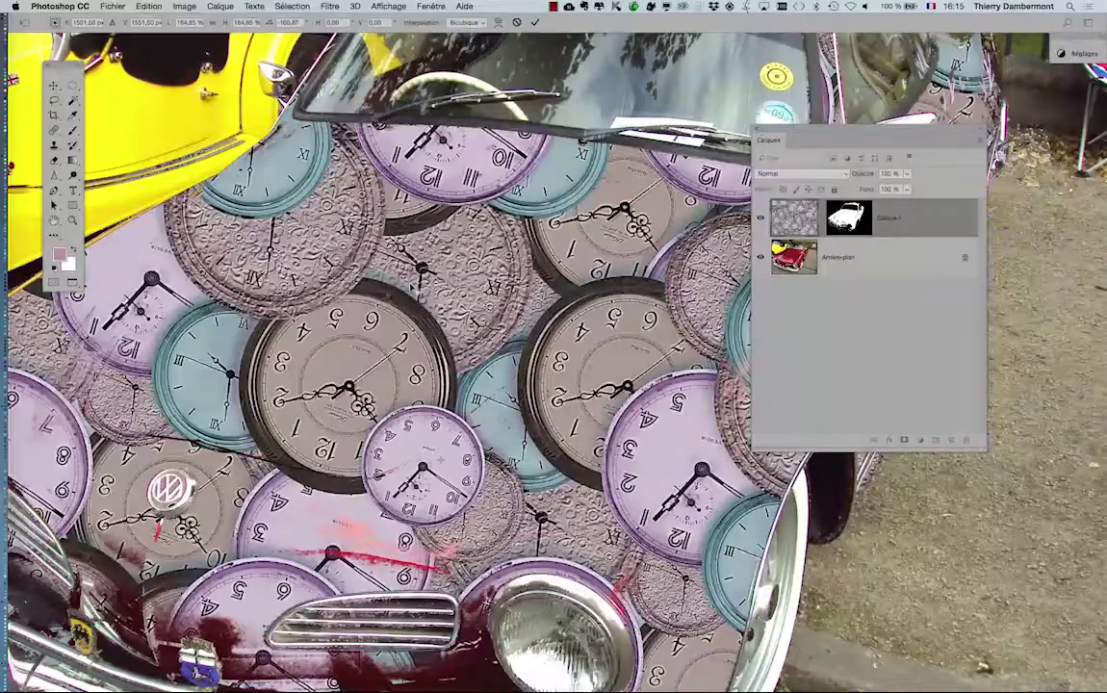
{"action": "scroll", "coordinate": [411, 285], "scroll_direction": "down", "scroll_amount": 2}
{"action": "scroll", "coordinate": [412, 286], "scroll_direction": "down", "scroll_amount": 2}
{"action": "scroll", "coordinate": [414, 287], "scroll_direction": "down", "scroll_amount": 2}
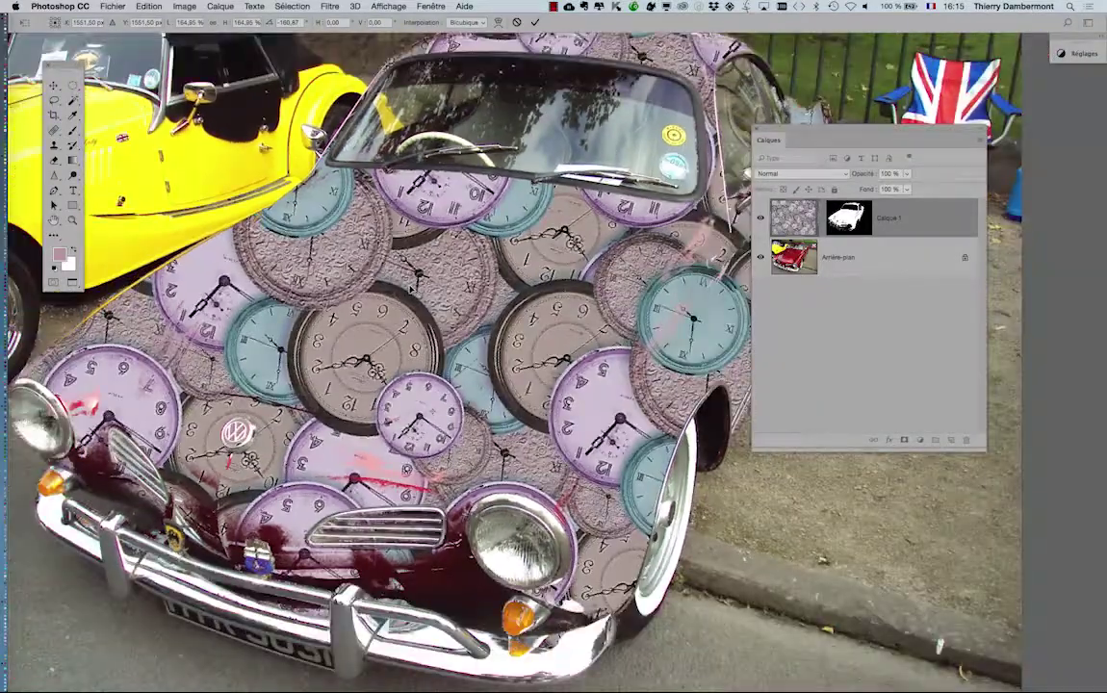
{"action": "scroll", "coordinate": [414, 286], "scroll_direction": "down", "scroll_amount": 2}
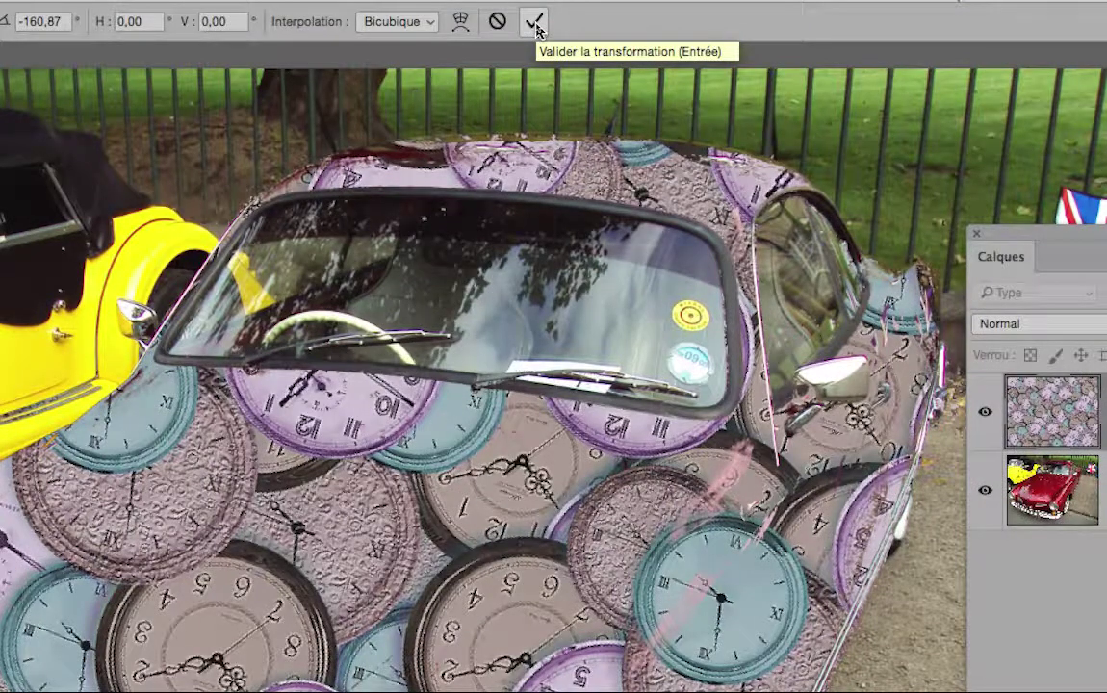
Step: Commit the pattern's scale and rotation, then scroll to view the whole car image
{"action": "left_click", "coordinate": [536, 27]}
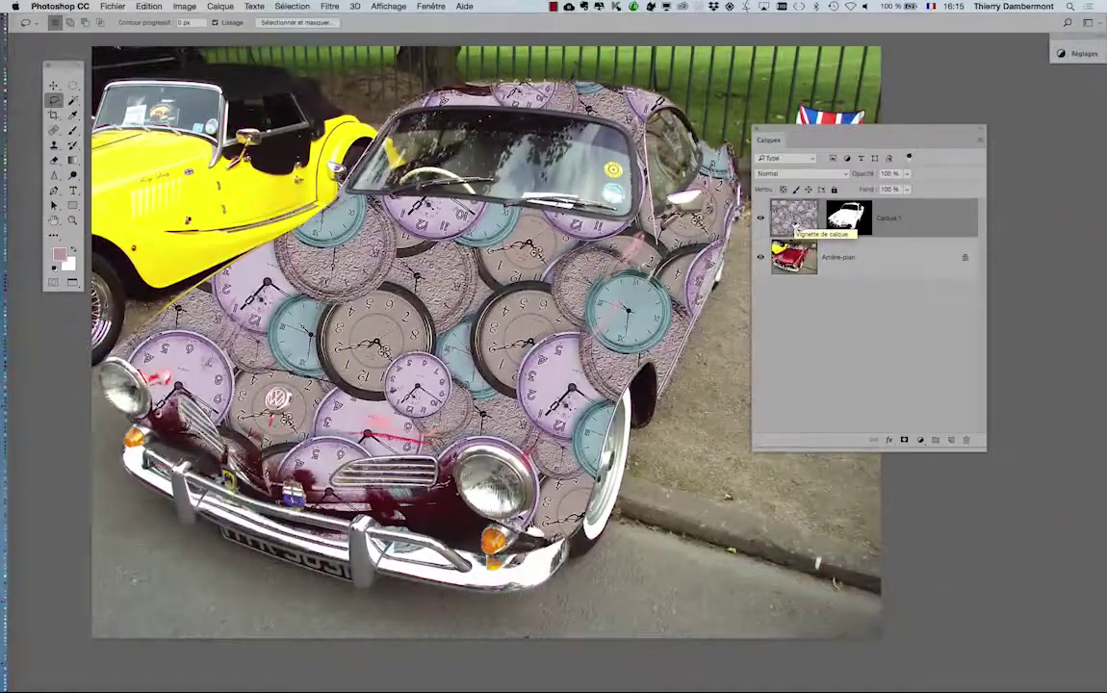
{"action": "scroll", "coordinate": [592, 240], "scroll_direction": "down", "scroll_amount": 3}
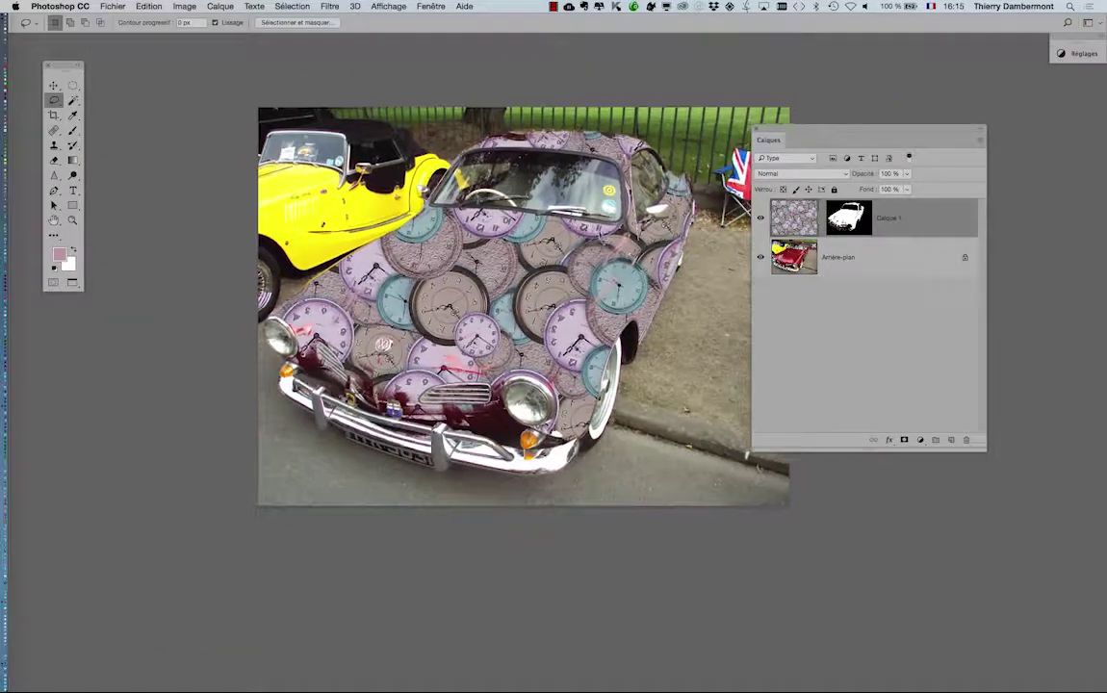
{"action": "scroll", "coordinate": [466, 313], "scroll_direction": "right", "scroll_amount": 3}
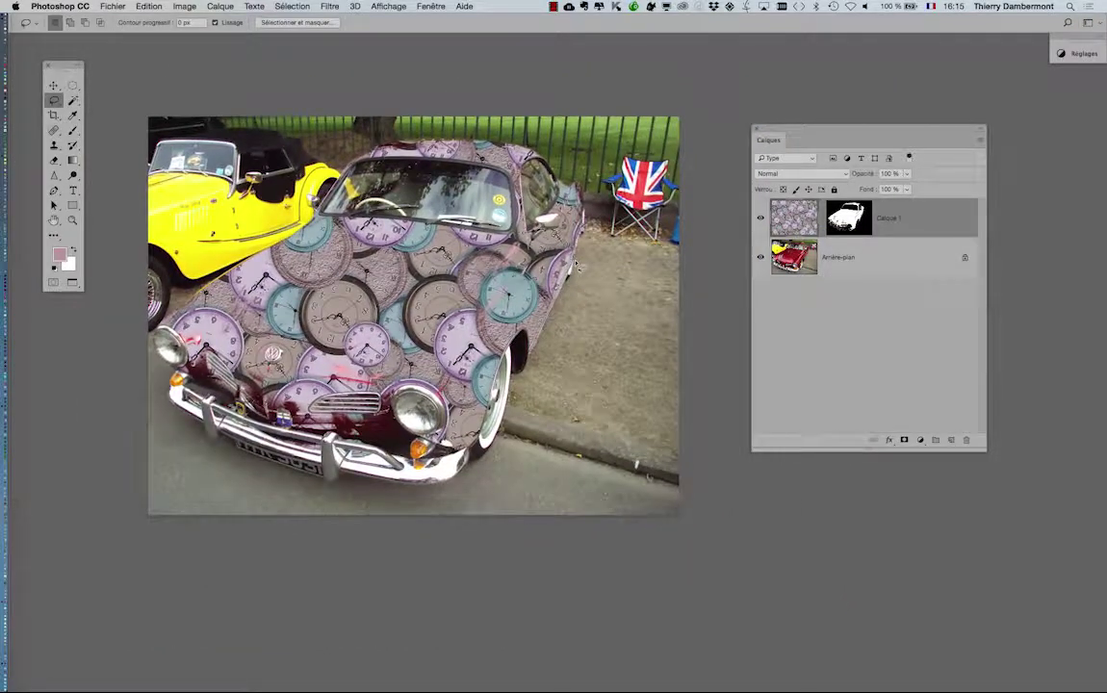
{"action": "scroll", "coordinate": [575, 260], "scroll_direction": "left", "scroll_amount": 2}
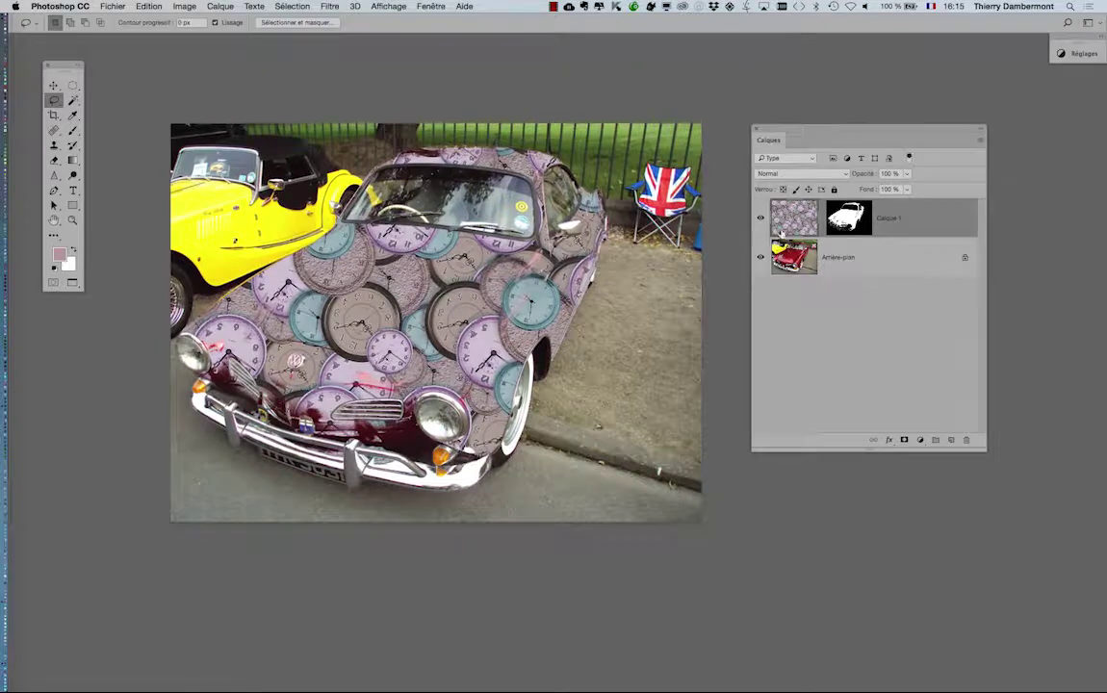
Step: Start saving the image as Vintage_car_Birkenhead_4.psd via Fichier > Enregistrer sous
{"action": "left_click", "coordinate": [128, 5]}
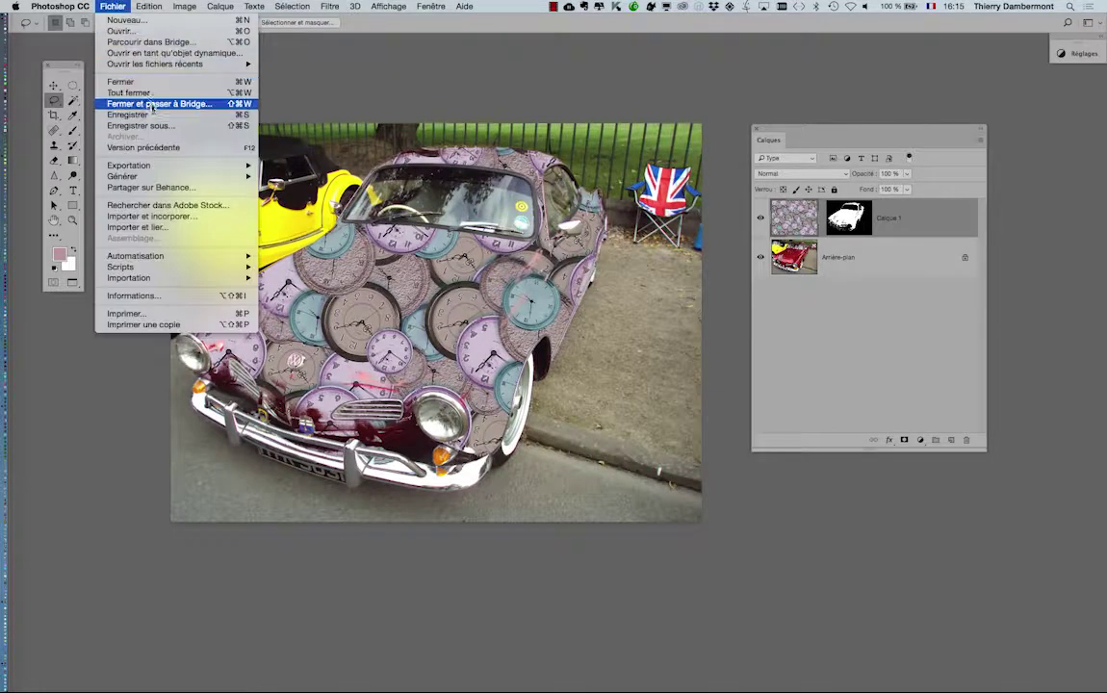
{"action": "left_click", "coordinate": [159, 122]}
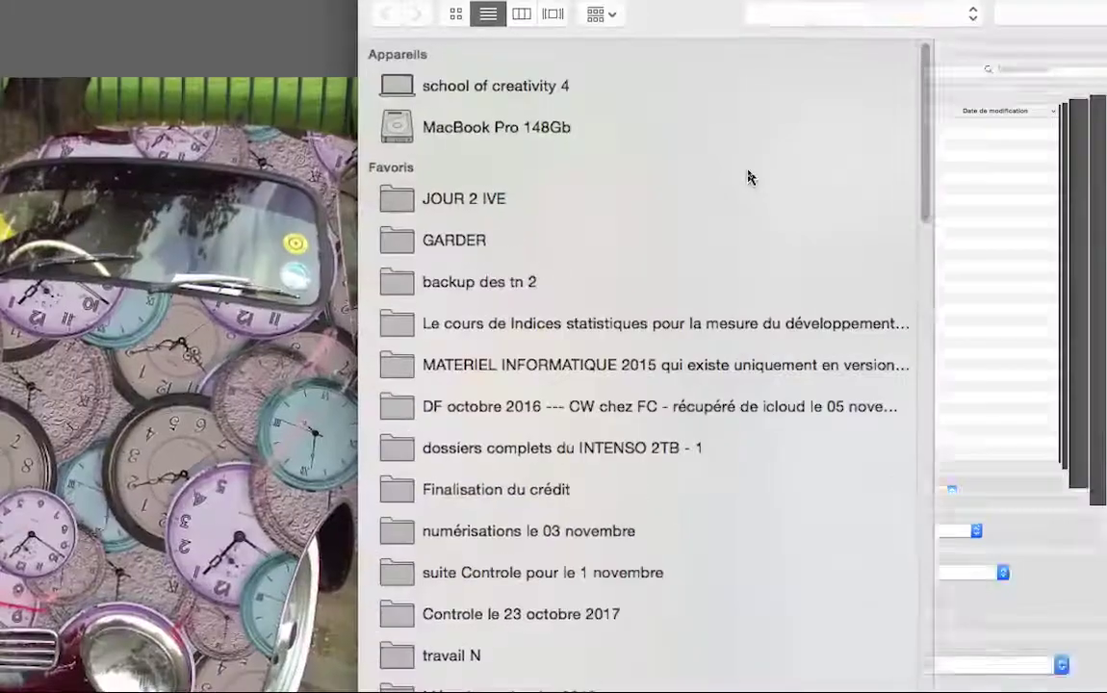